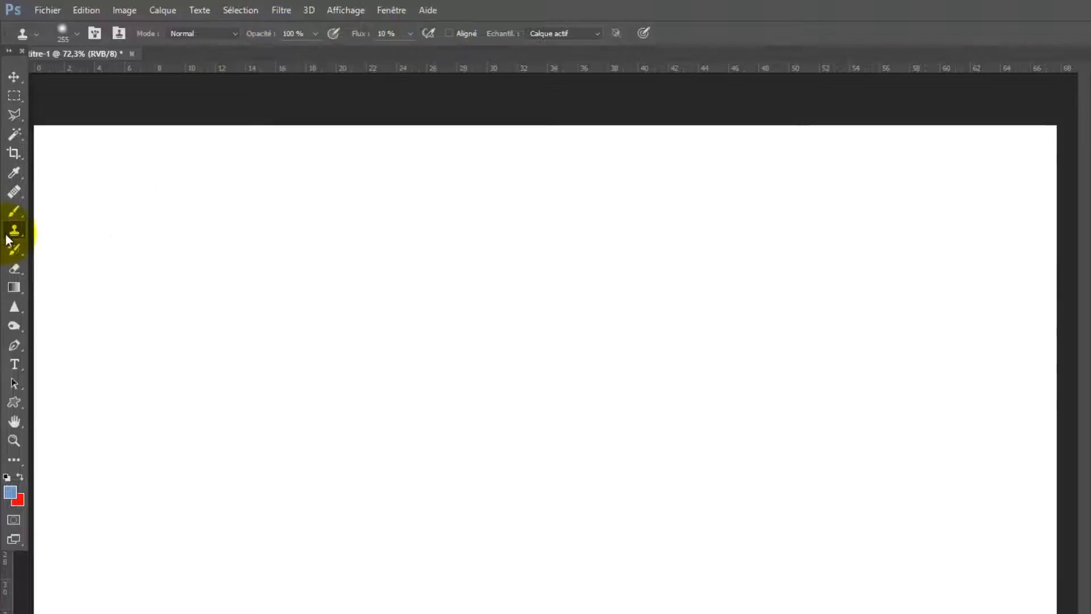
# - Choose a medium blue foreground colour and activate the Brush tool
pyautogui.click(13, 211)
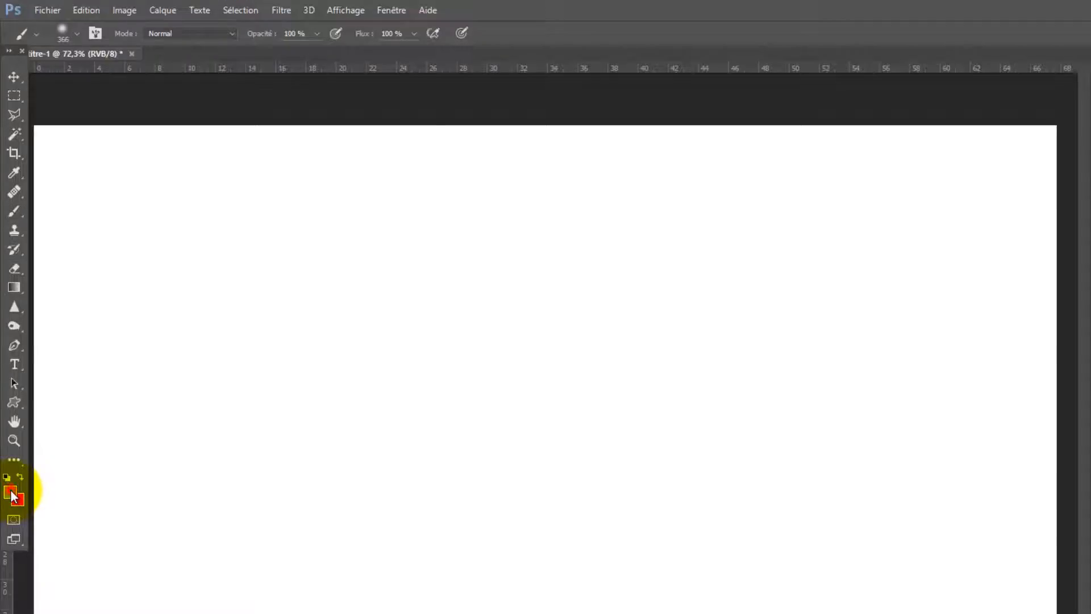
pyautogui.click(13, 488)
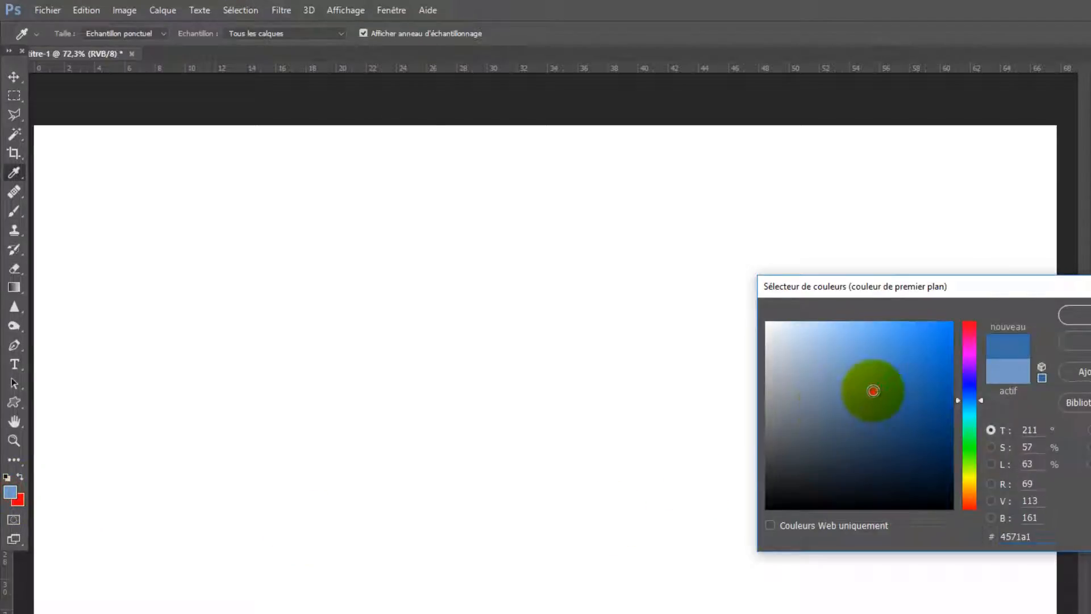
pyautogui.click(873, 377)
pyautogui.click(1077, 314)
pyautogui.press('b')
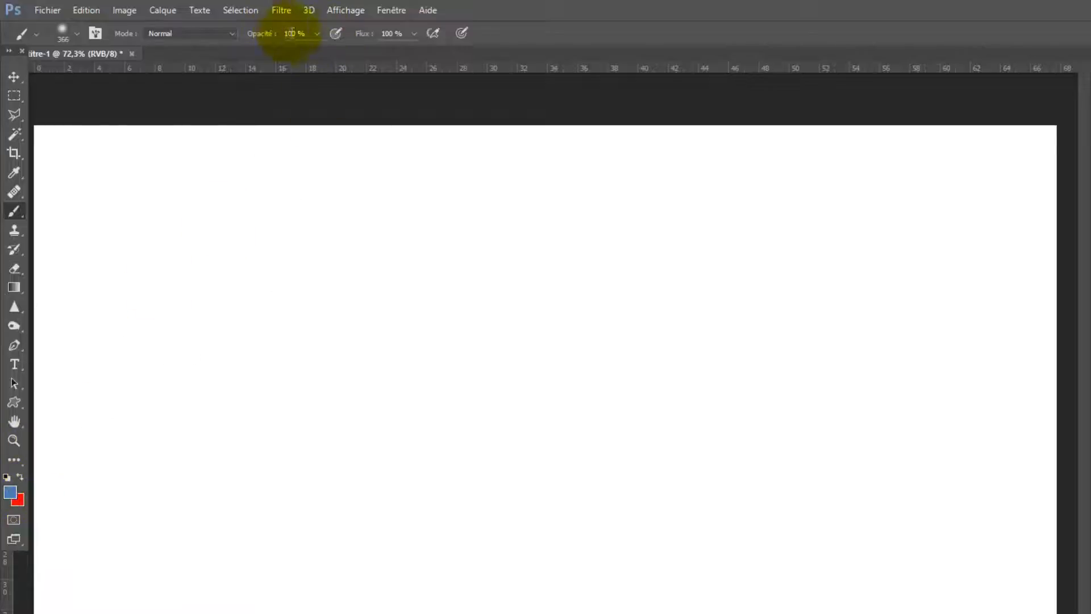
# - Paint a broad blue area over the canvas's left half at 100% opacity and flow, and undo it
pyautogui.moveTo(80, 139)
pyautogui.mouseDown()
pyautogui.moveTo(90, 163)
pyautogui.moveTo(97, 604)
pyautogui.moveTo(157, 602)
pyautogui.moveTo(237, 134)
pyautogui.moveTo(270, 611)
pyautogui.moveTo(390, 176)
pyautogui.moveTo(453, 598)
pyautogui.moveTo(563, 613)
pyautogui.mouseUp()
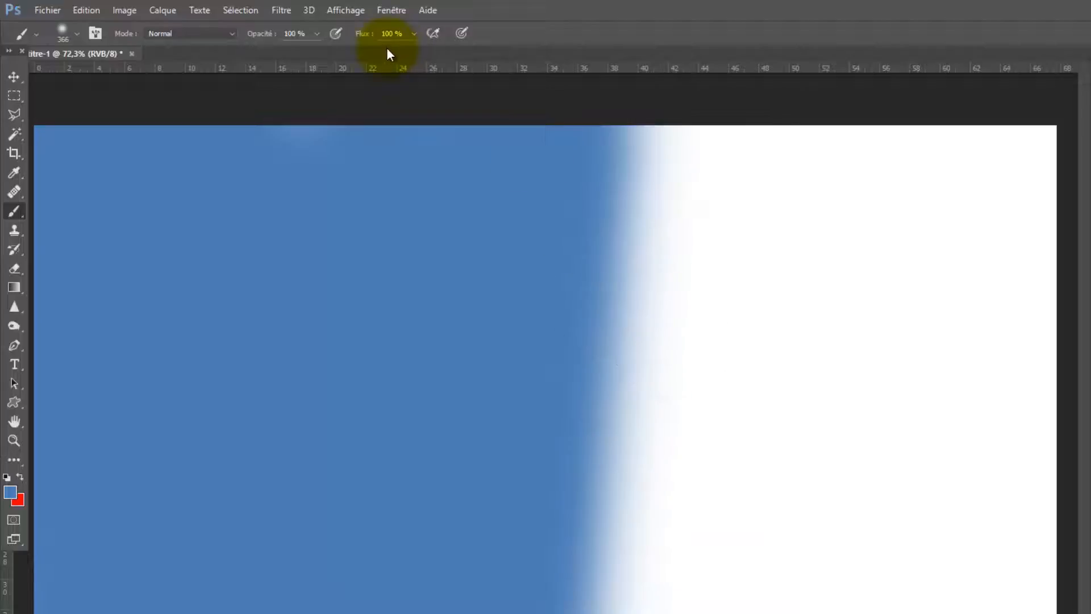
pyautogui.hotkey('ctrl', 'z')
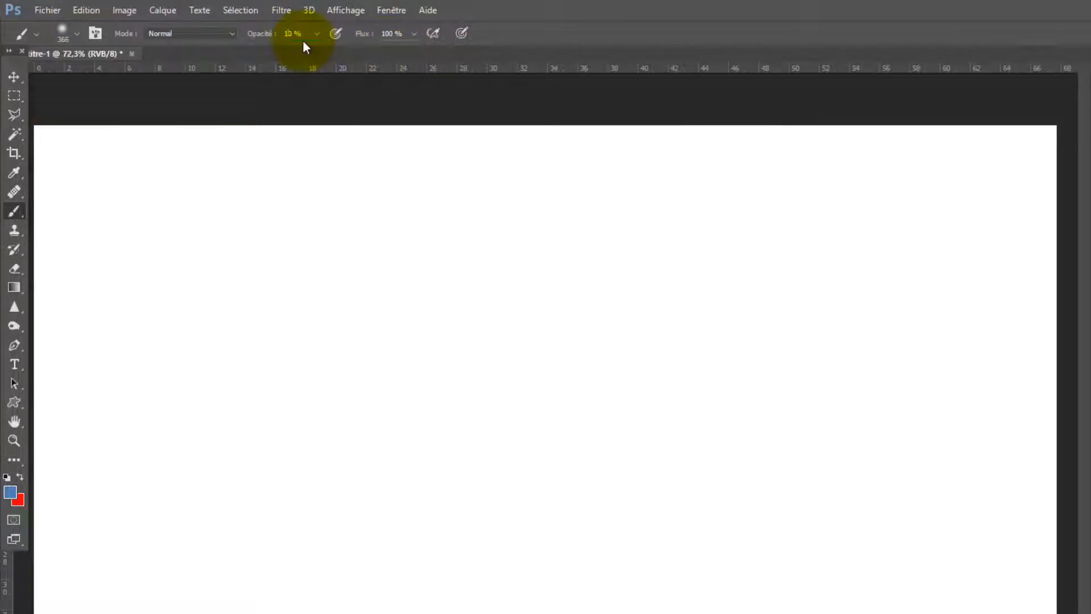
# - Paint overlapping pale blue strokes across the canvas's left half with the brush at 10% opacity and 100% flow
pyautogui.moveTo(190, 175)
pyautogui.mouseDown()
pyautogui.moveTo(192, 504)
pyautogui.moveTo(210, 608)
pyautogui.mouseUp()
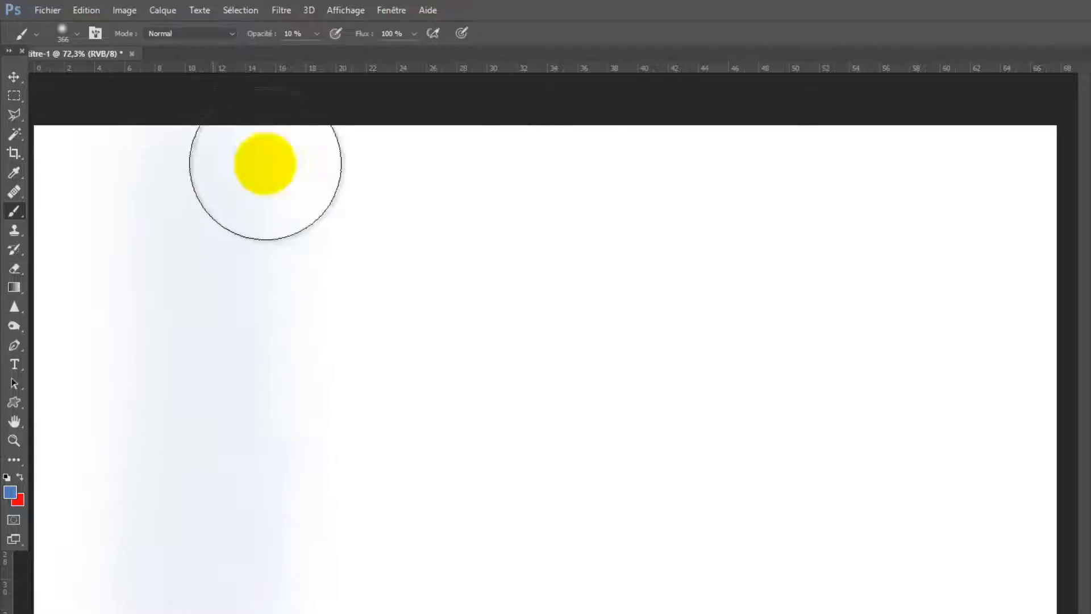
pyautogui.moveTo(265, 163)
pyautogui.mouseDown()
pyautogui.moveTo(303, 613)
pyautogui.moveTo(329, 613)
pyautogui.moveTo(368, 199)
pyautogui.moveTo(409, 336)
pyautogui.moveTo(426, 500)
pyautogui.moveTo(419, 613)
pyautogui.moveTo(467, 611)
pyautogui.moveTo(341, 363)
pyautogui.moveTo(259, 151)
pyautogui.moveTo(185, 167)
pyautogui.moveTo(199, 613)
pyautogui.moveTo(343, 545)
pyautogui.moveTo(487, 188)
pyautogui.moveTo(392, 335)
pyautogui.moveTo(155, 406)
pyautogui.moveTo(94, 139)
pyautogui.moveTo(255, 560)
pyautogui.moveTo(435, 613)
pyautogui.moveTo(449, 186)
pyautogui.moveTo(387, 376)
pyautogui.mouseUp()
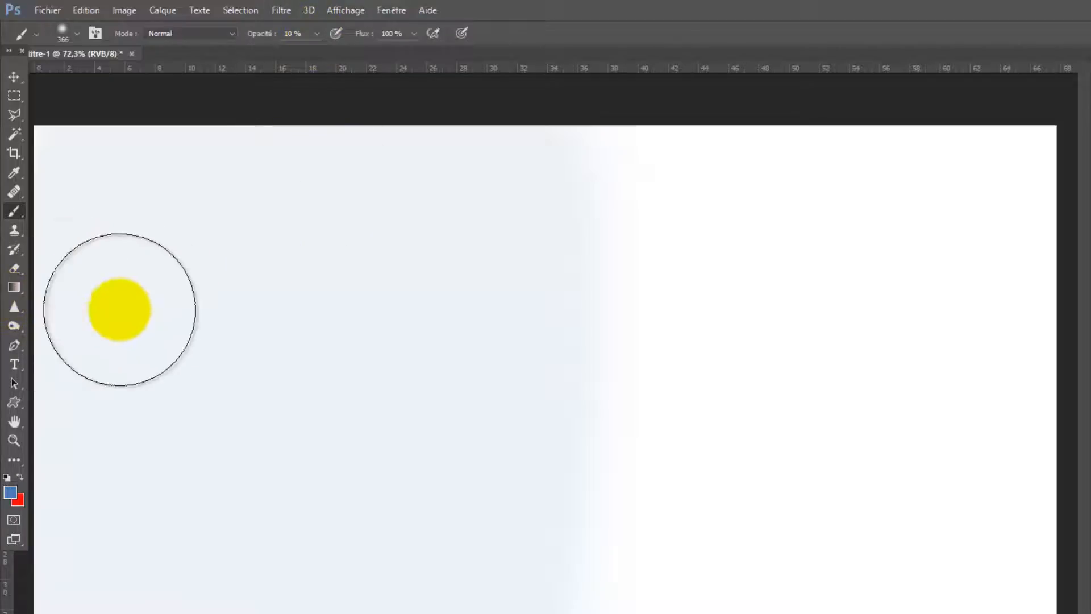
pyautogui.moveTo(355, 273); pyautogui.dragTo(331, 613)
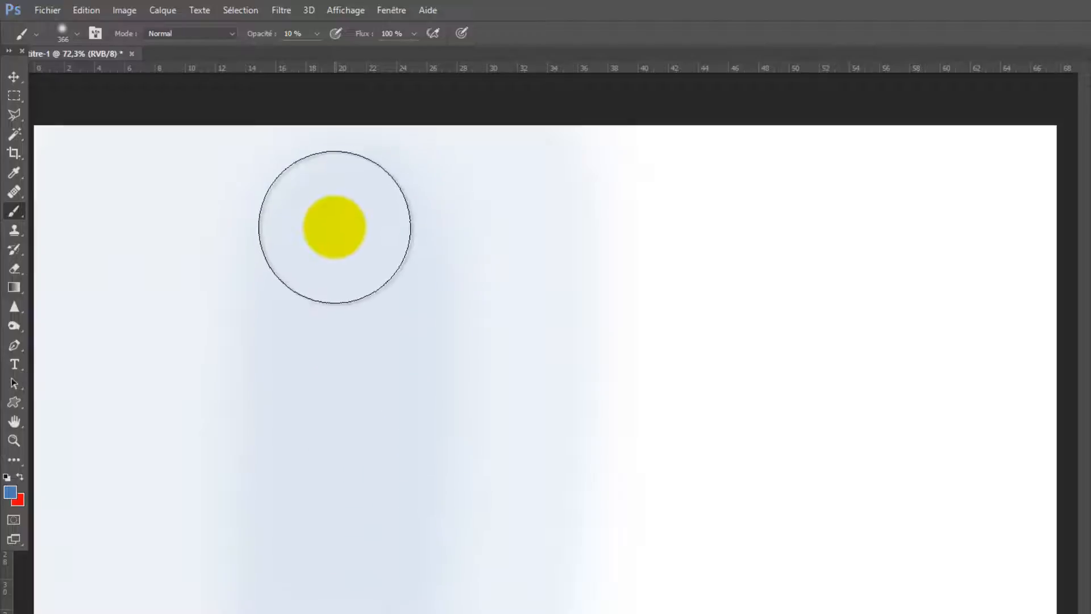
pyautogui.moveTo(334, 224)
pyautogui.mouseDown()
pyautogui.moveTo(356, 244)
pyautogui.moveTo(328, 203)
pyautogui.moveTo(352, 202)
pyautogui.moveTo(343, 217)
pyautogui.moveTo(360, 173)
pyautogui.moveTo(330, 505)
pyautogui.moveTo(329, 231)
pyautogui.moveTo(332, 613)
pyautogui.mouseUp()
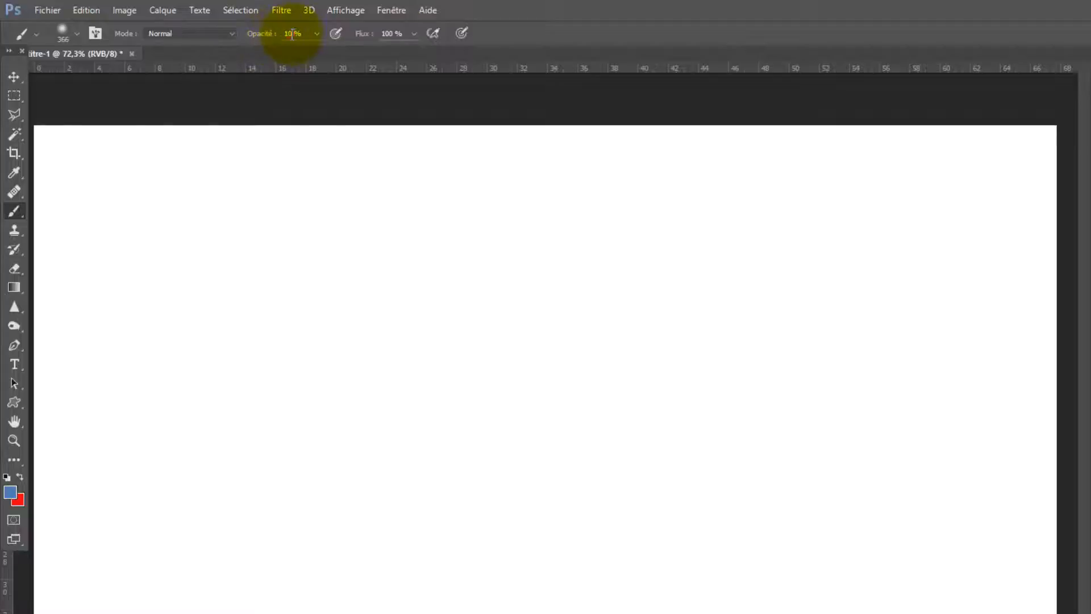
# - Set the brush to 100% opacity and 10% flow, and paint a curved blue stroke from lower left to upper centre of the canvas
pyautogui.click(292, 34)
pyautogui.moveTo(317, 35); pyautogui.dragTo(421, 68)
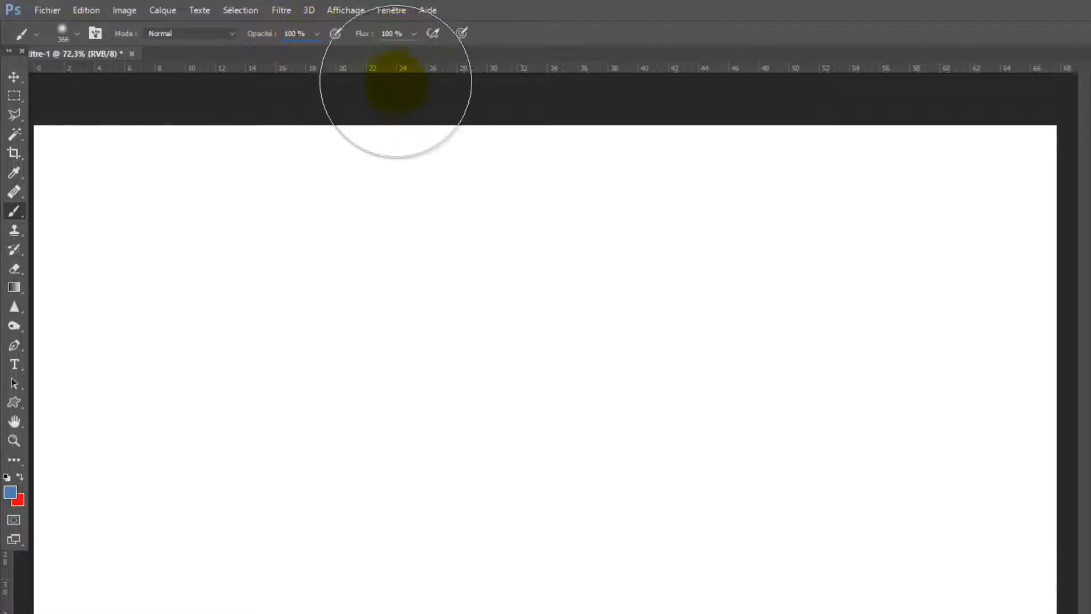
pyautogui.click(392, 34)
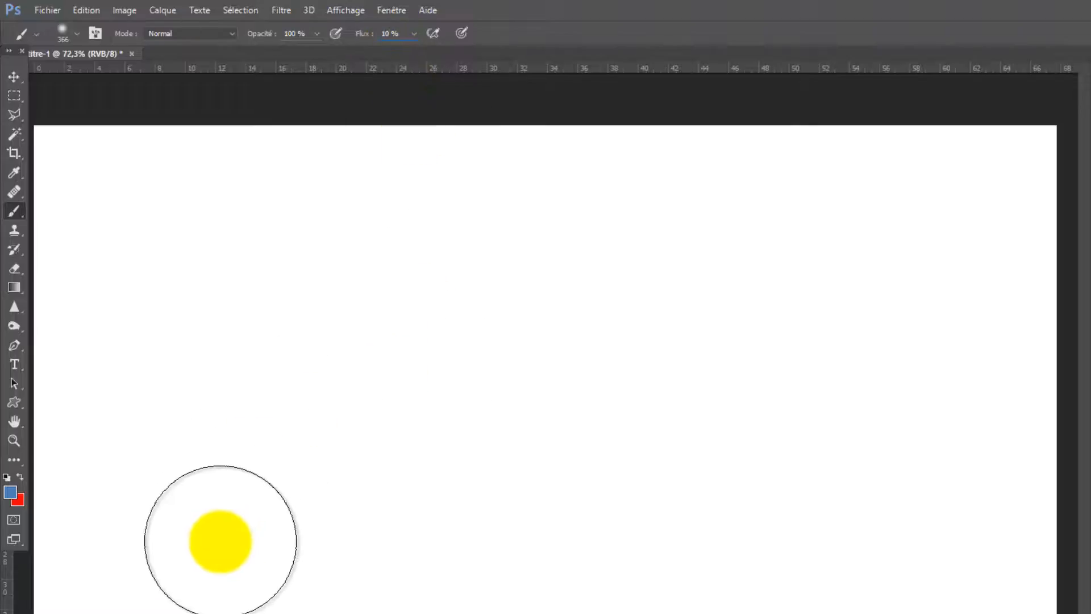
pyautogui.moveTo(211, 557)
pyautogui.mouseDown()
pyautogui.moveTo(395, 440)
pyautogui.moveTo(689, 289)
pyautogui.moveTo(560, 320)
pyautogui.moveTo(222, 595)
pyautogui.moveTo(294, 490)
pyautogui.moveTo(618, 309)
pyautogui.moveTo(652, 311)
pyautogui.moveTo(486, 327)
pyautogui.moveTo(187, 605)
pyautogui.moveTo(472, 334)
pyautogui.moveTo(638, 319)
pyautogui.moveTo(515, 353)
pyautogui.moveTo(497, 350)
pyautogui.moveTo(668, 300)
pyautogui.moveTo(308, 481)
pyautogui.moveTo(673, 301)
pyautogui.moveTo(340, 475)
pyautogui.moveTo(230, 604)
pyautogui.moveTo(299, 482)
pyautogui.moveTo(759, 275)
pyautogui.moveTo(627, 295)
pyautogui.moveTo(256, 569)
pyautogui.moveTo(666, 269)
pyautogui.moveTo(701, 263)
pyautogui.mouseUp()
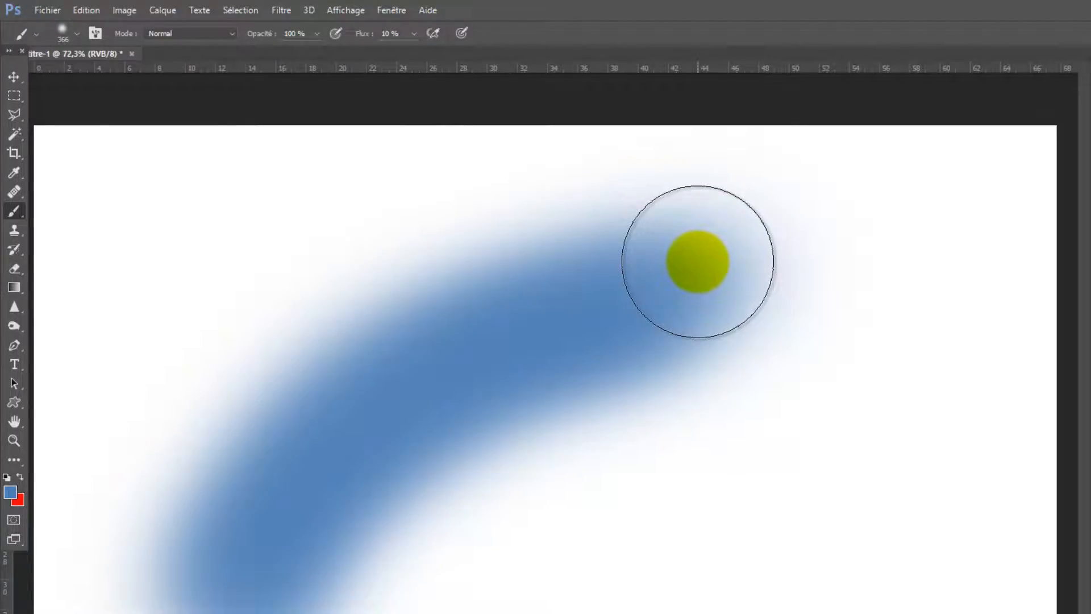
pyautogui.click(698, 261)
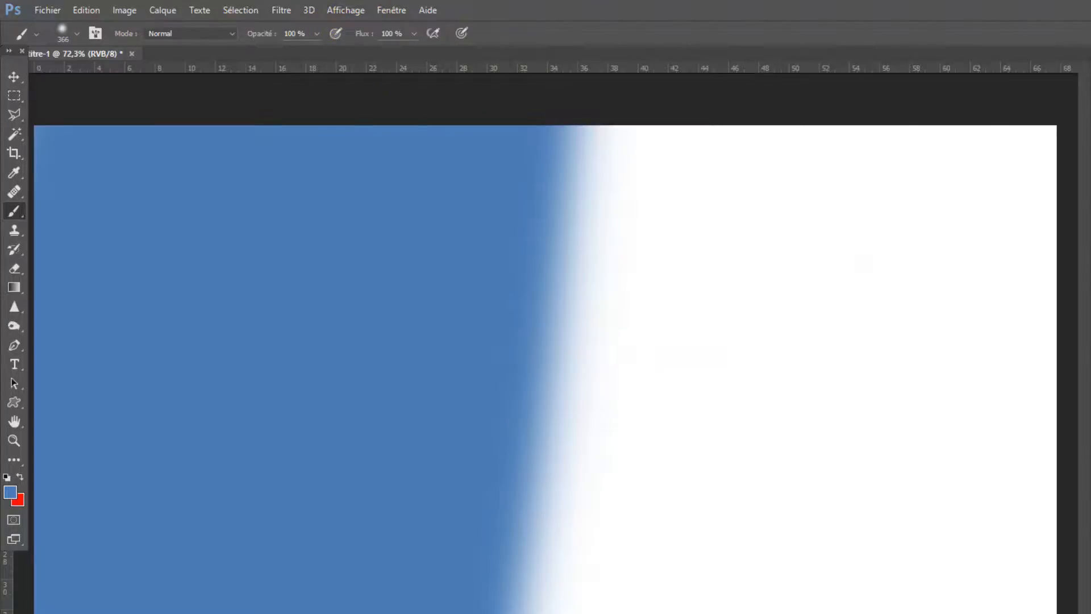
# - Clone the blue area onto the white part of the canvas with the Clone Stamp at 100% opacity and 100% flow
pyautogui.click(15, 238)
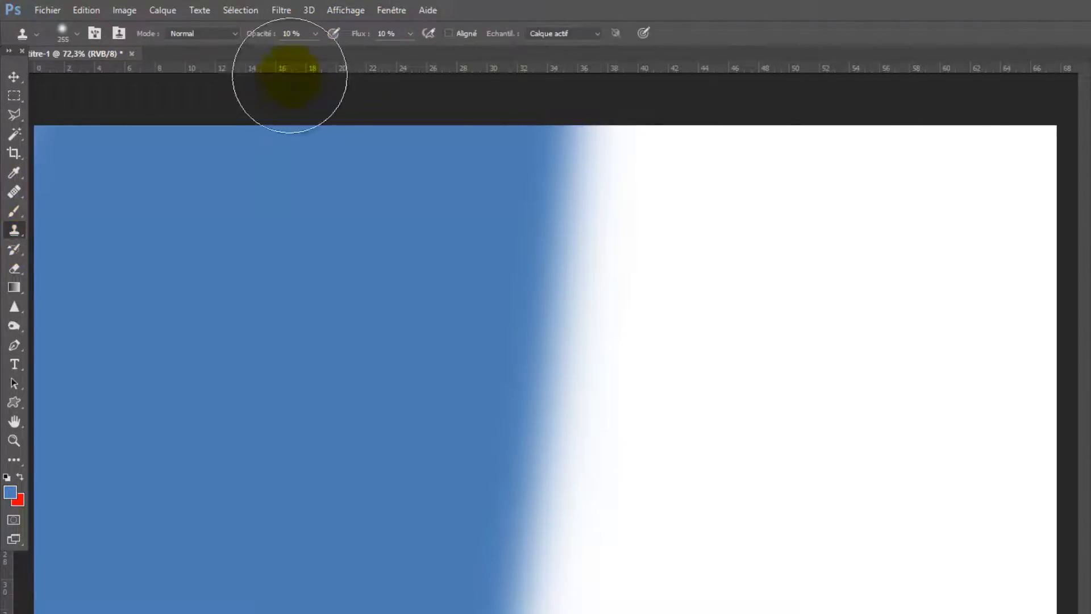
pyautogui.click(297, 34)
pyautogui.write('100')
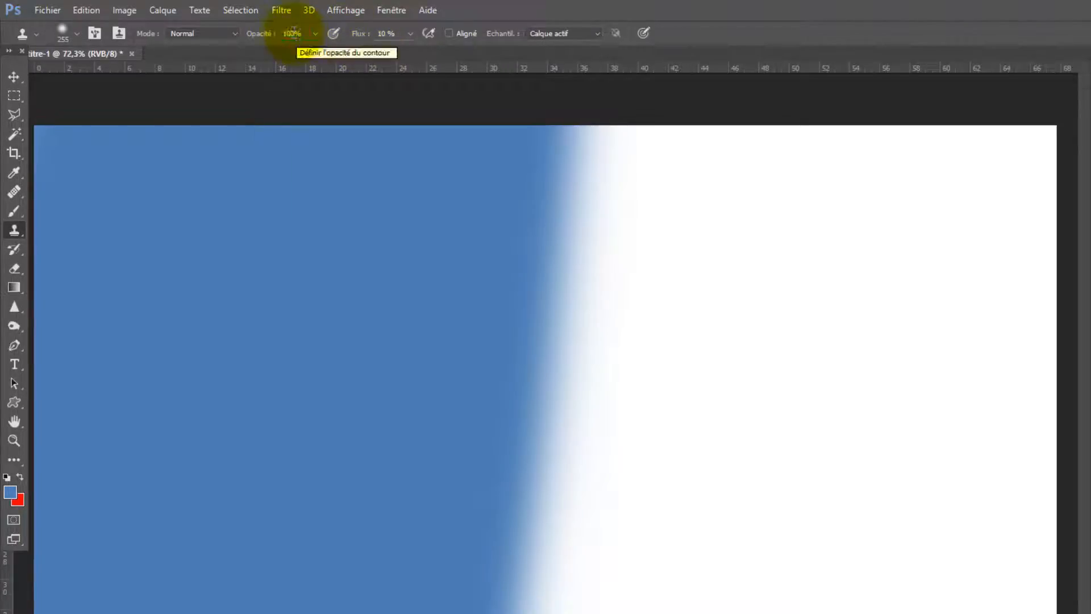
pyautogui.click(382, 33)
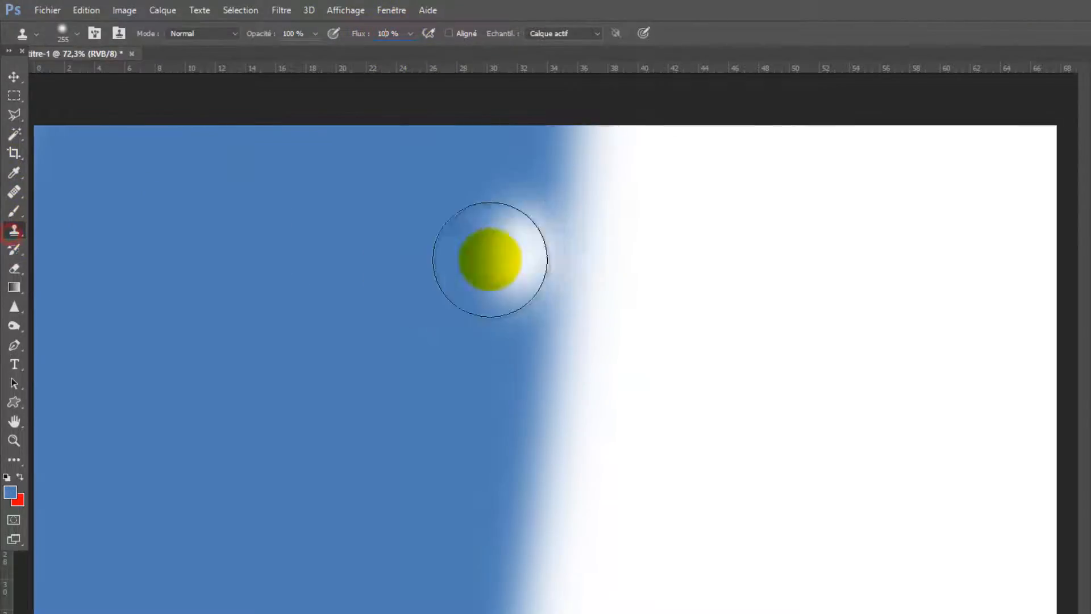
pyautogui.keyDown('alt'); pyautogui.click(414, 272); pyautogui.keyUp('alt')
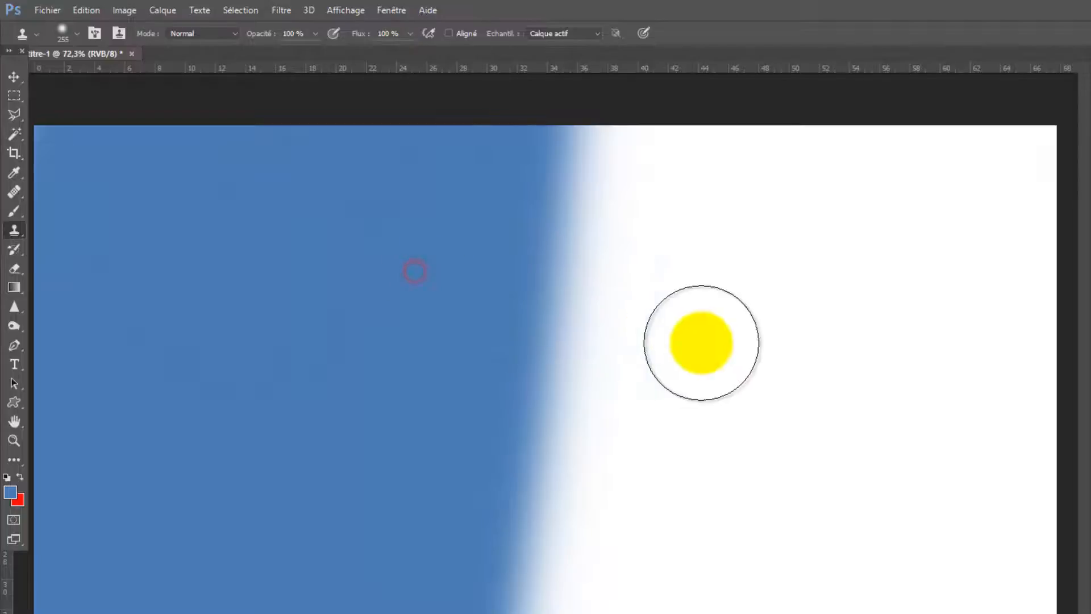
pyautogui.moveTo(701, 342)
pyautogui.mouseDown()
pyautogui.moveTo(751, 277)
pyautogui.moveTo(797, 238)
pyautogui.moveTo(747, 460)
pyautogui.moveTo(778, 330)
pyautogui.mouseUp()
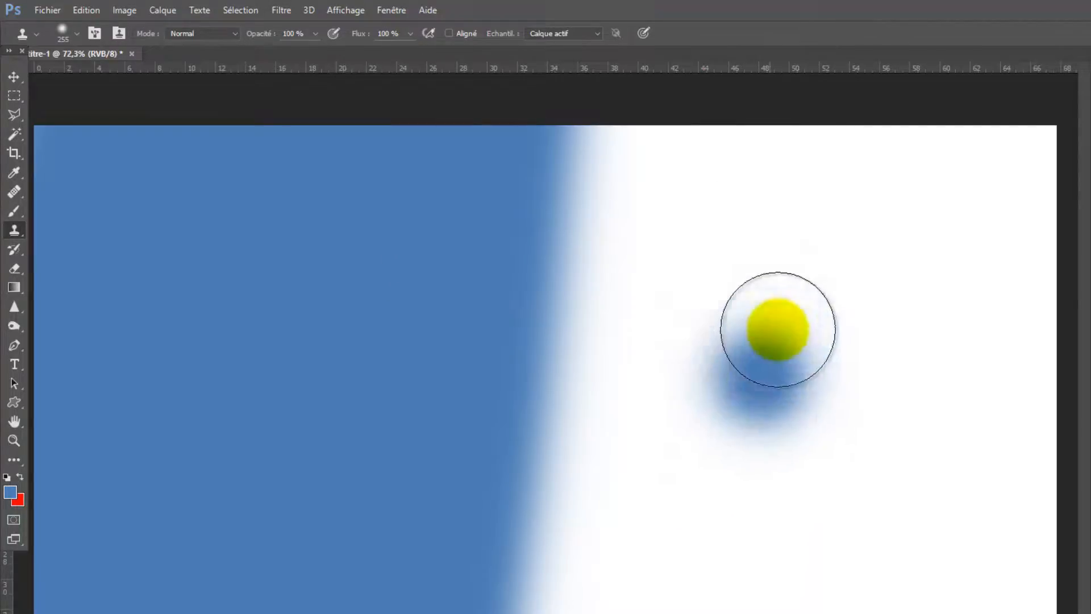
# - Set the Clone Stamp's opacity to 10%, clone a tall blue stroke onto the white area, and undo it
pyautogui.click(292, 33)
pyautogui.press('Delete')
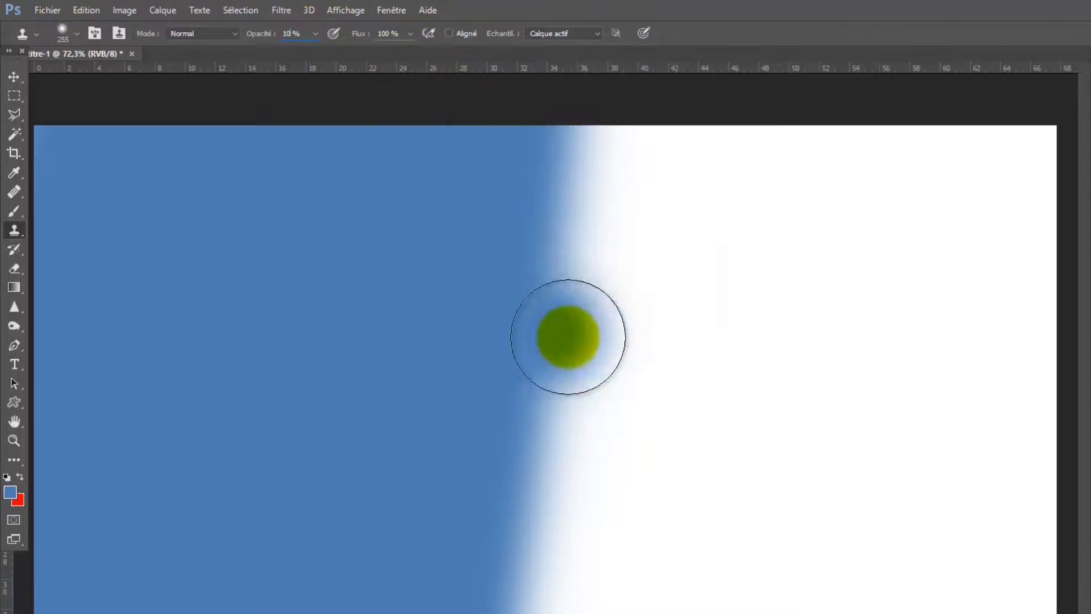
pyautogui.moveTo(779, 236)
pyautogui.mouseDown()
pyautogui.moveTo(733, 536)
pyautogui.moveTo(833, 187)
pyautogui.moveTo(745, 538)
pyautogui.moveTo(764, 265)
pyautogui.moveTo(787, 214)
pyautogui.moveTo(836, 224)
pyautogui.moveTo(781, 517)
pyautogui.moveTo(751, 323)
pyautogui.moveTo(728, 470)
pyautogui.moveTo(740, 519)
pyautogui.moveTo(759, 419)
pyautogui.moveTo(735, 521)
pyautogui.moveTo(801, 236)
pyautogui.moveTo(740, 555)
pyautogui.moveTo(794, 298)
pyautogui.moveTo(749, 521)
pyautogui.mouseUp()
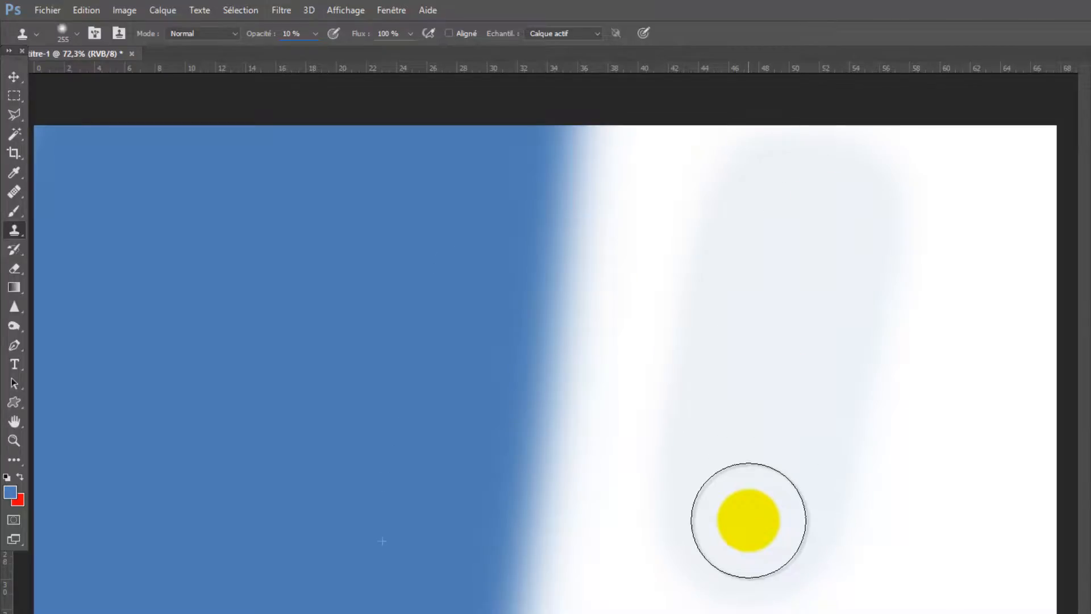
pyautogui.hotkey('ctrl', 'z')
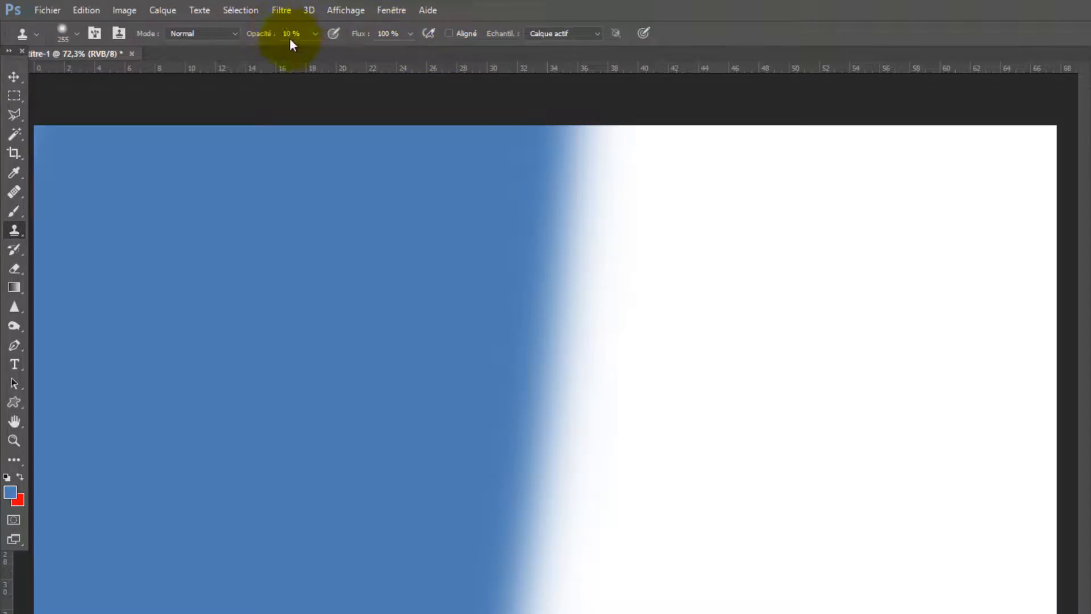
# - Set the Clone Stamp to 100% opacity and 10% flow, build up a tall blue stroke on the white area, and undo it
pyautogui.write('0')
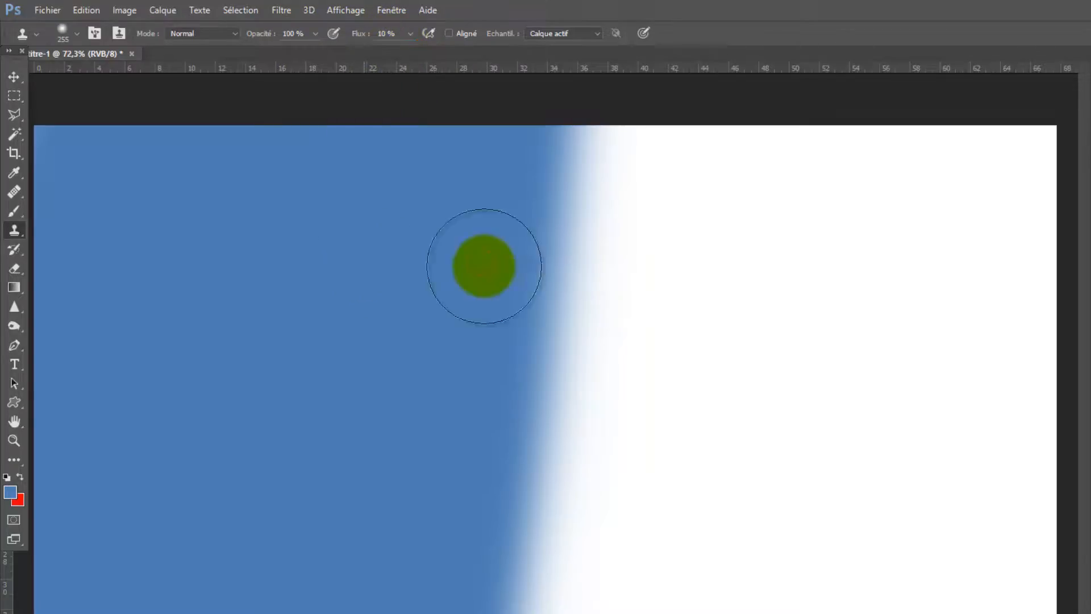
pyautogui.moveTo(786, 248)
pyautogui.mouseDown()
pyautogui.moveTo(748, 543)
pyautogui.moveTo(769, 313)
pyautogui.moveTo(742, 475)
pyautogui.moveTo(775, 353)
pyautogui.moveTo(760, 441)
pyautogui.moveTo(778, 374)
pyautogui.moveTo(755, 487)
pyautogui.moveTo(801, 307)
pyautogui.moveTo(745, 589)
pyautogui.moveTo(844, 213)
pyautogui.moveTo(769, 502)
pyautogui.moveTo(736, 585)
pyautogui.moveTo(821, 253)
pyautogui.moveTo(798, 221)
pyautogui.moveTo(726, 589)
pyautogui.moveTo(850, 239)
pyautogui.moveTo(773, 572)
pyautogui.mouseUp()
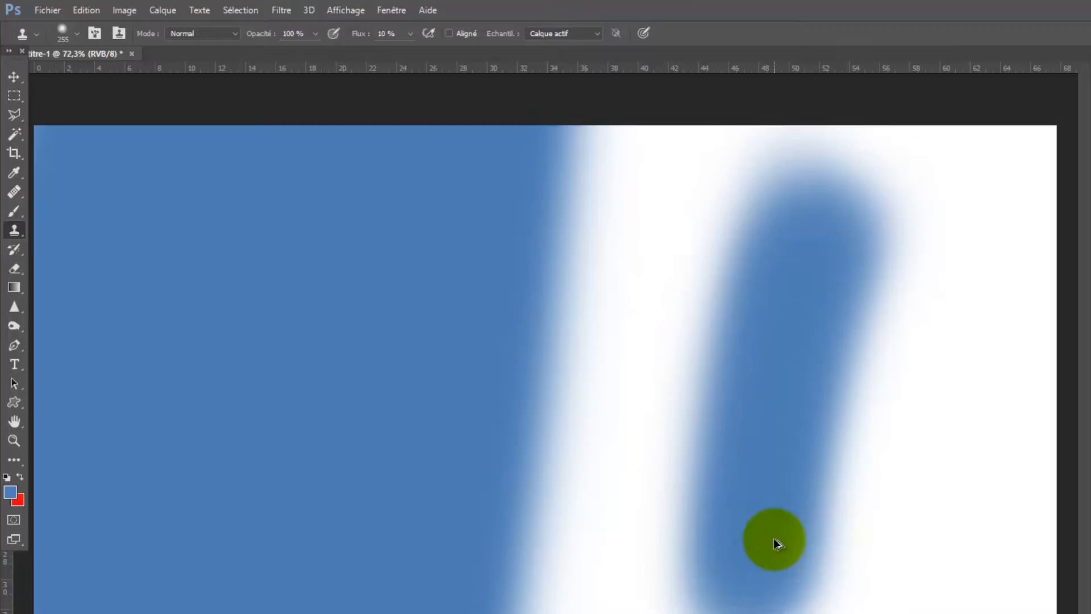
pyautogui.hotkey('ctrl', 'z')
# - Switch back to the Brush tool
pyautogui.click(15, 210)
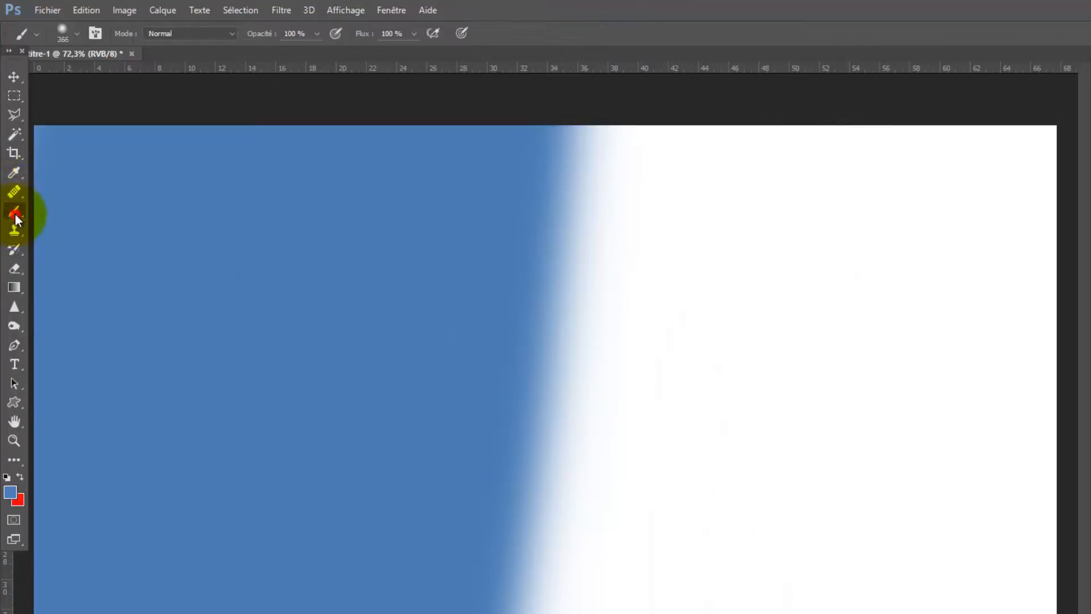